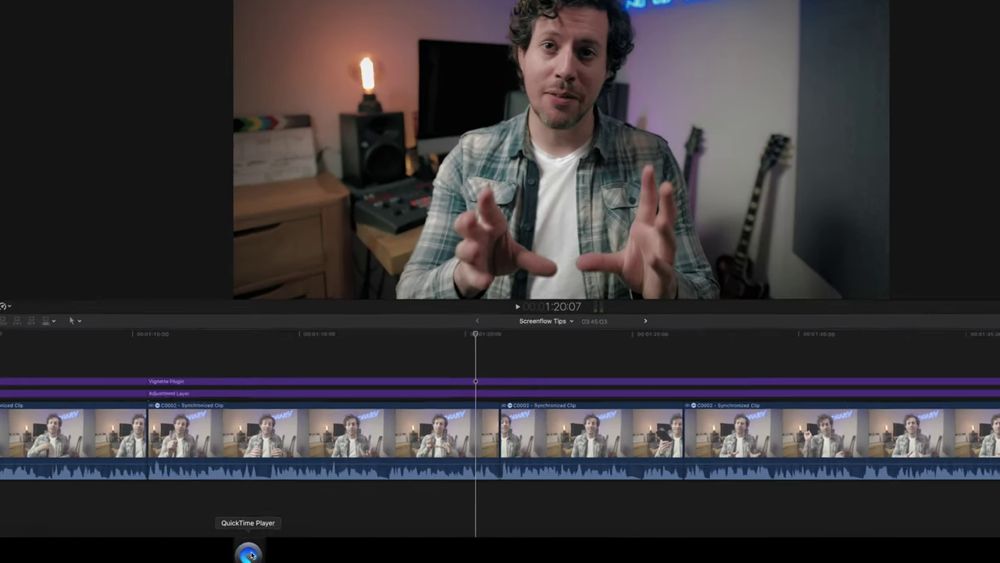
Switch Final Cut Pro to full screen and clear the timeline clip selection.
{"action": "right_click", "coordinate": [247, 544]}
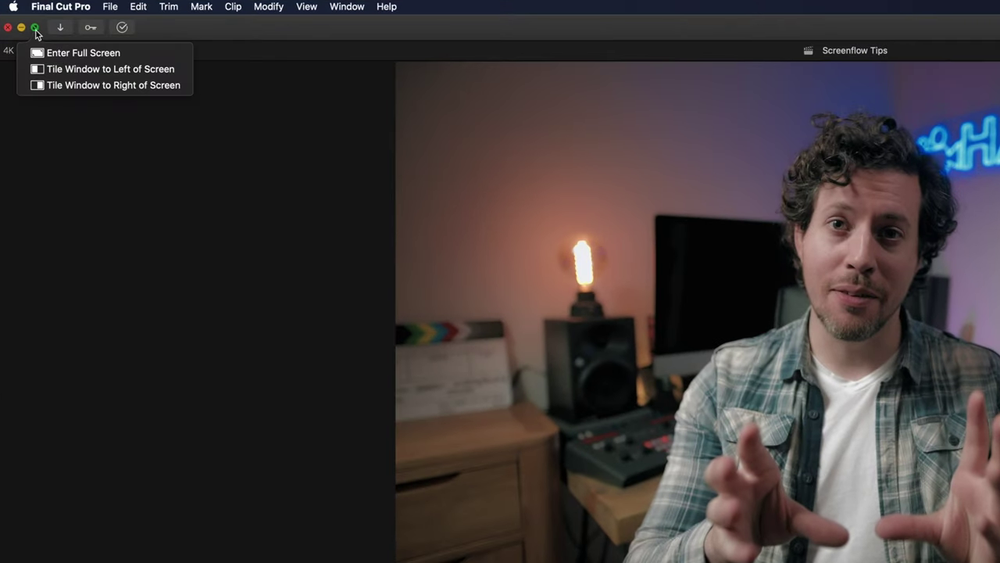
{"action": "left_click", "coordinate": [35, 29]}
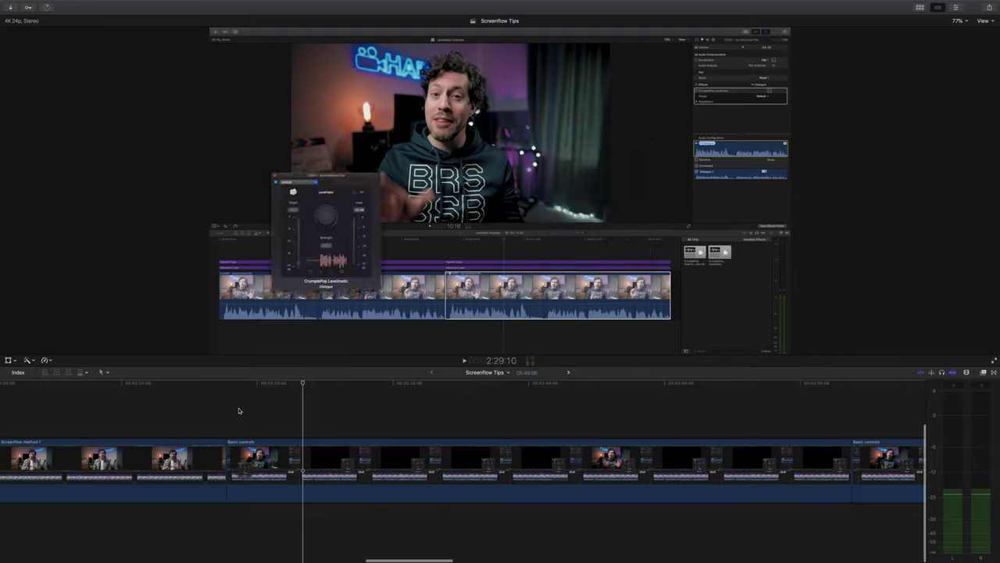
{"action": "left_click_drag", "start_coordinate": [217, 411], "coordinate": [643, 481]}
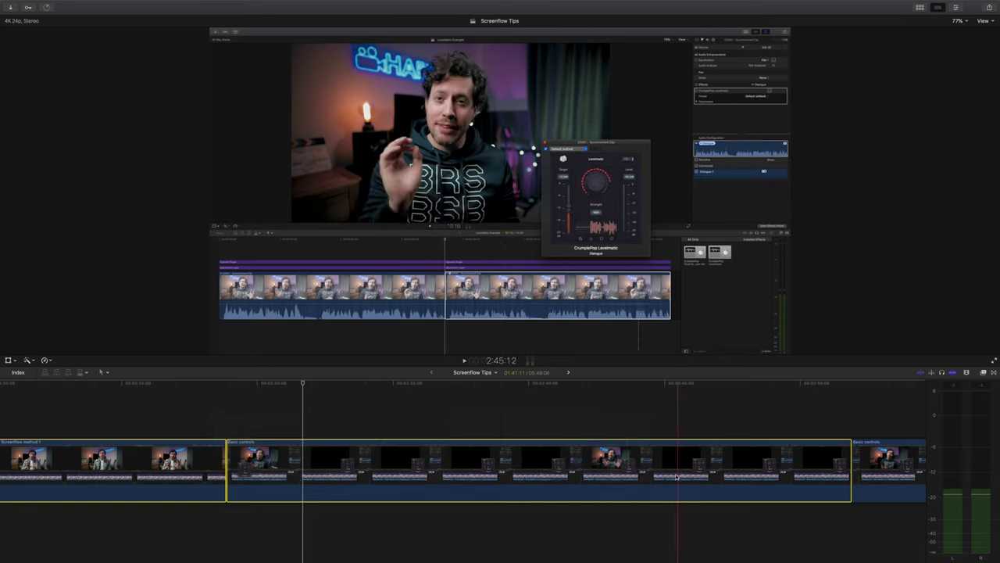
{"action": "left_click", "coordinate": [319, 426]}
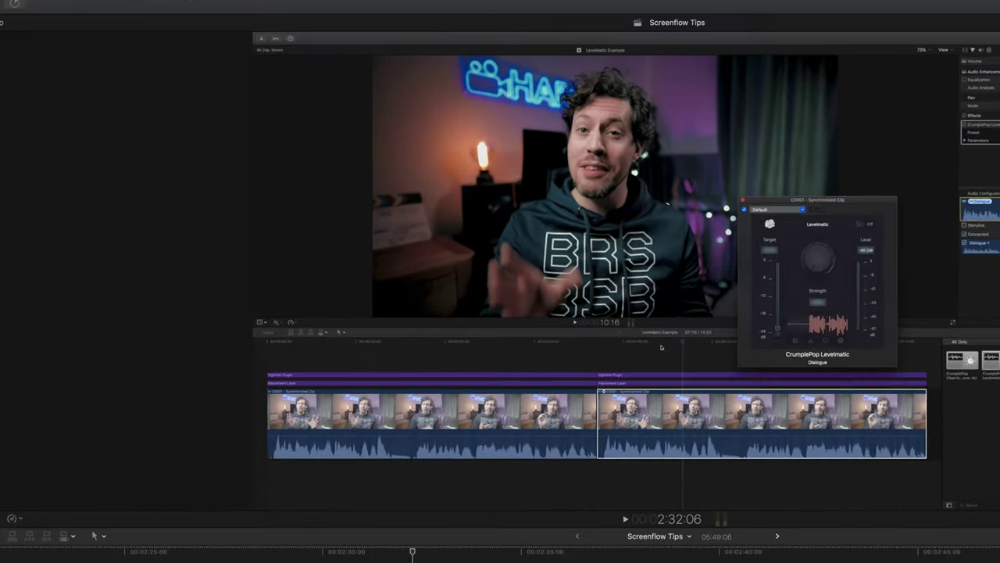
Open Record Voiceover from the Window menu and move the recorder window to the centre.
{"action": "mouse_move", "coordinate": [195, 6]}
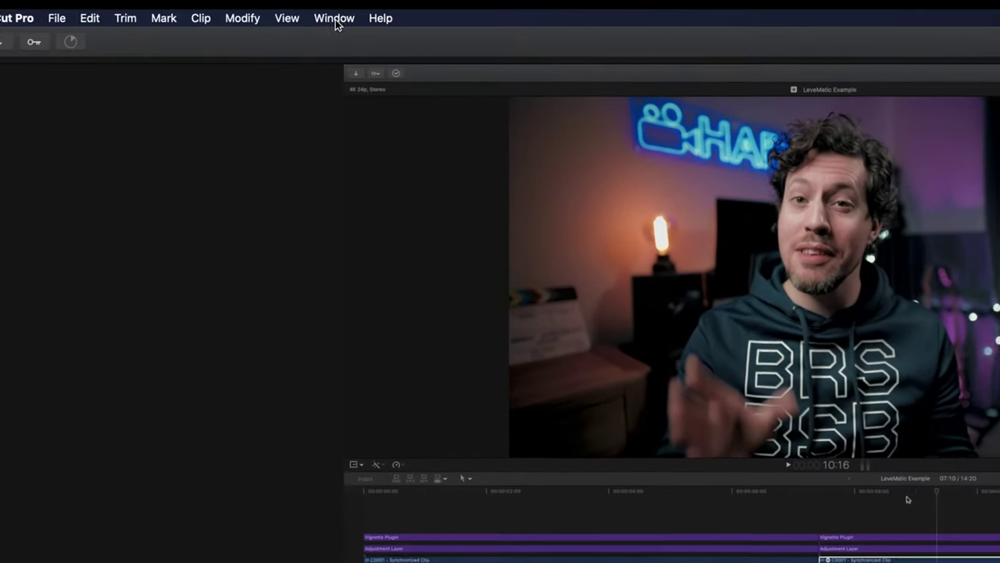
{"action": "left_click", "coordinate": [334, 19]}
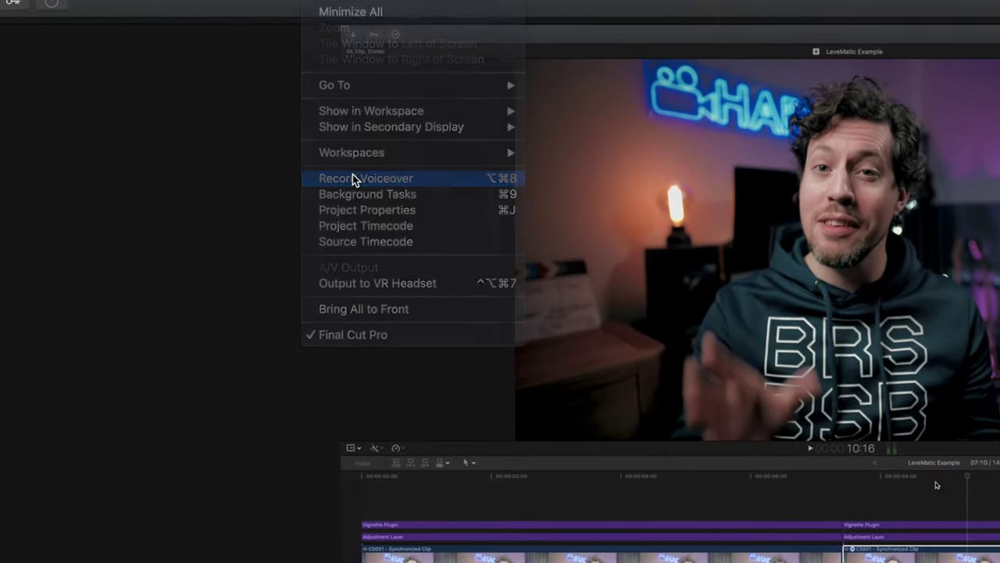
{"action": "left_click", "coordinate": [352, 179]}
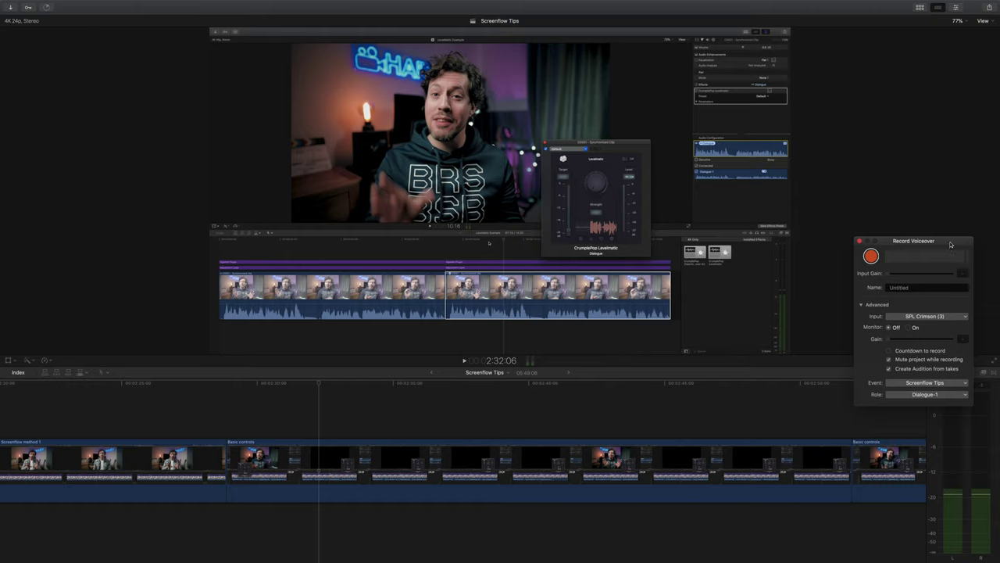
{"action": "left_click_drag", "start_coordinate": [950, 245], "coordinate": [535, 239]}
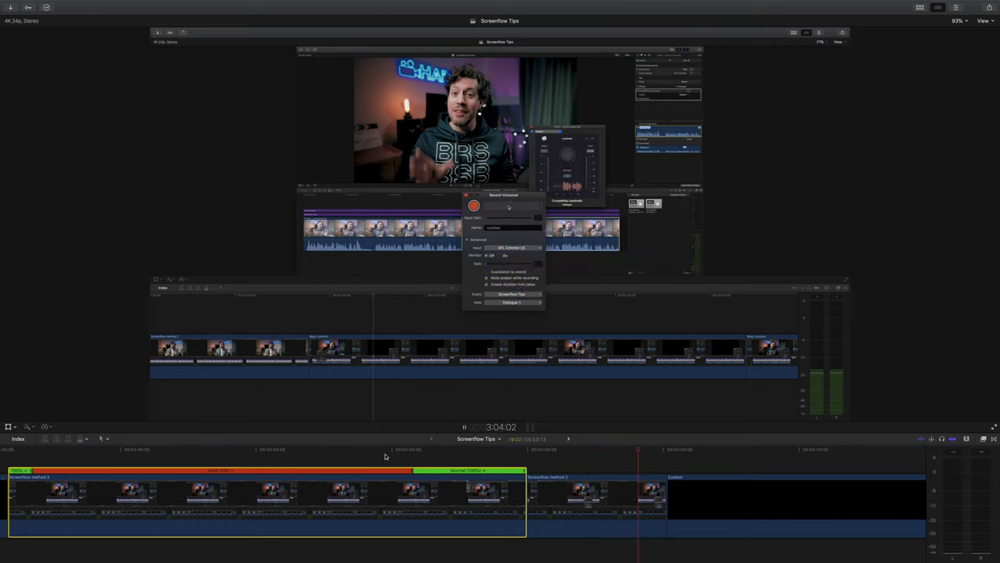
Keyframe the Screenflow method 2 clip's Scale (All) at 199% and enable Transform on-screen controls.
{"action": "key", "text": "space"}
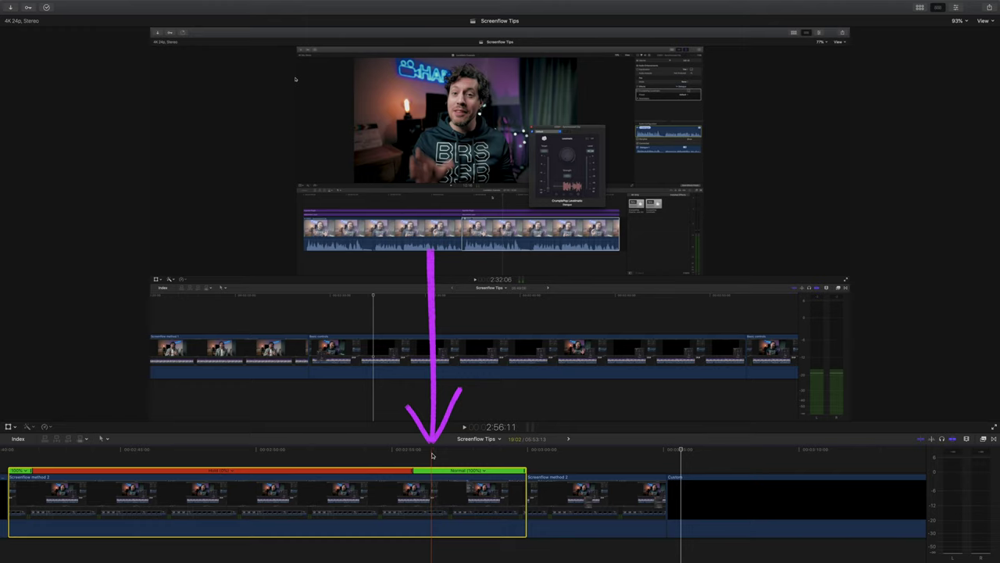
{"action": "left_click", "coordinate": [955, 8]}
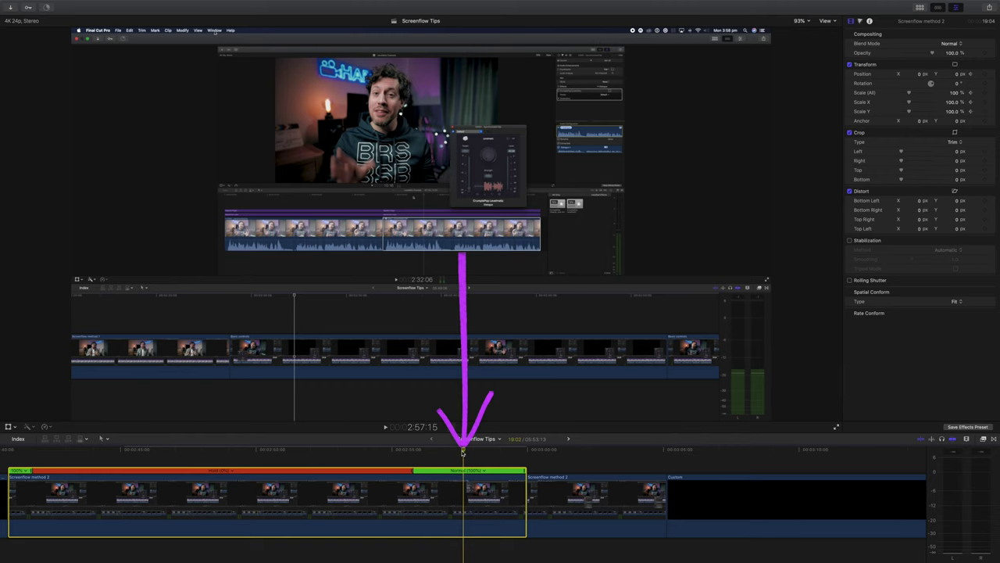
{"action": "left_click_drag", "start_coordinate": [955, 93], "coordinate": [938, 95]}
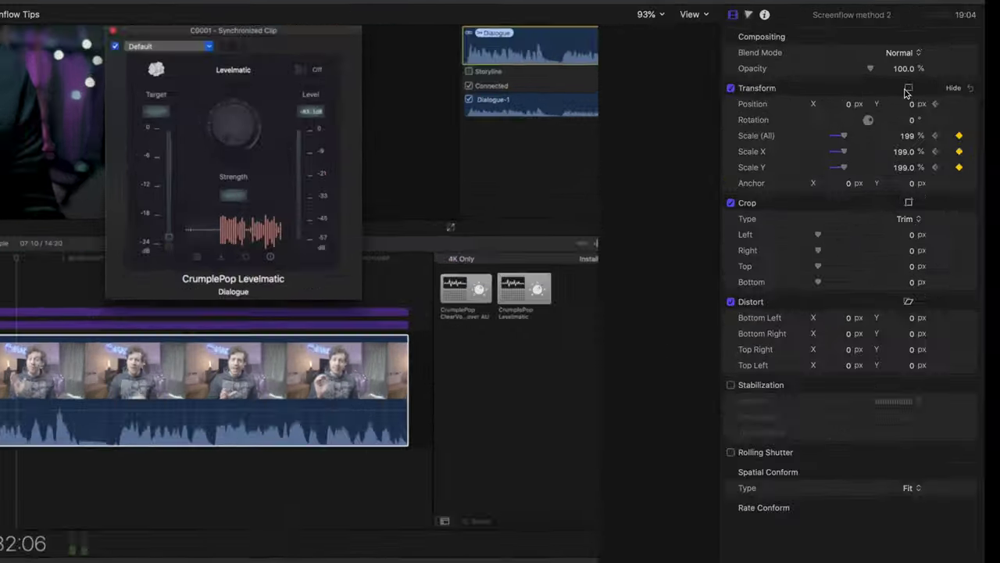
{"action": "left_click", "coordinate": [955, 66]}
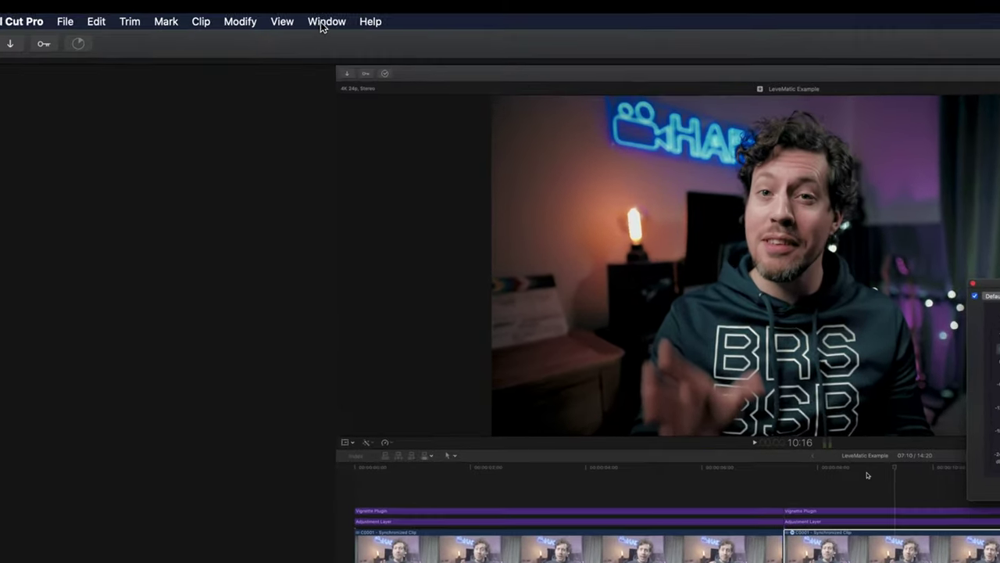
Open the Window menu to browse the window arrangement options.
{"action": "left_click", "coordinate": [202, 0]}
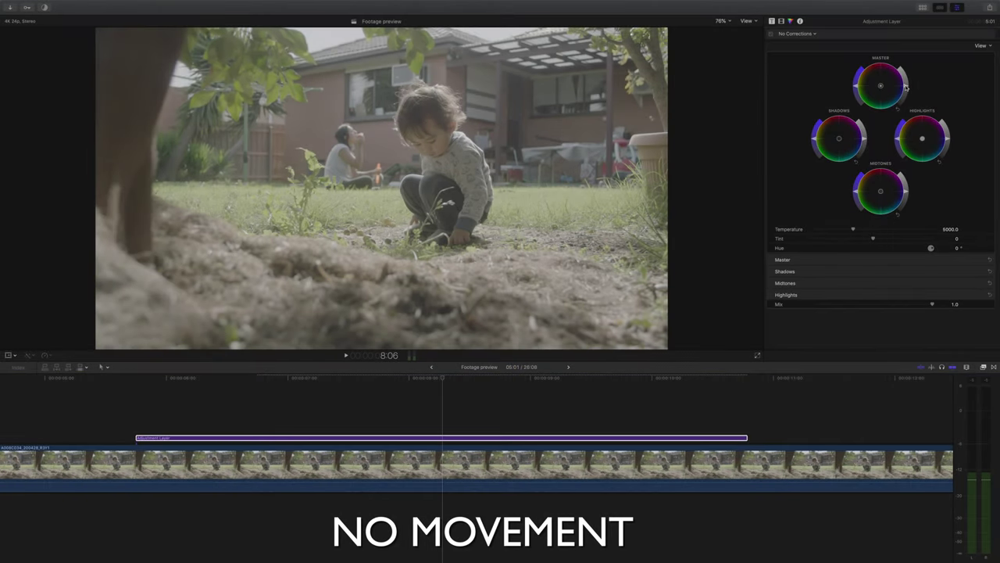
Show Video Scopes beside the Footage preview viewer from the viewer's View menu.
{"action": "left_click", "coordinate": [755, 23]}
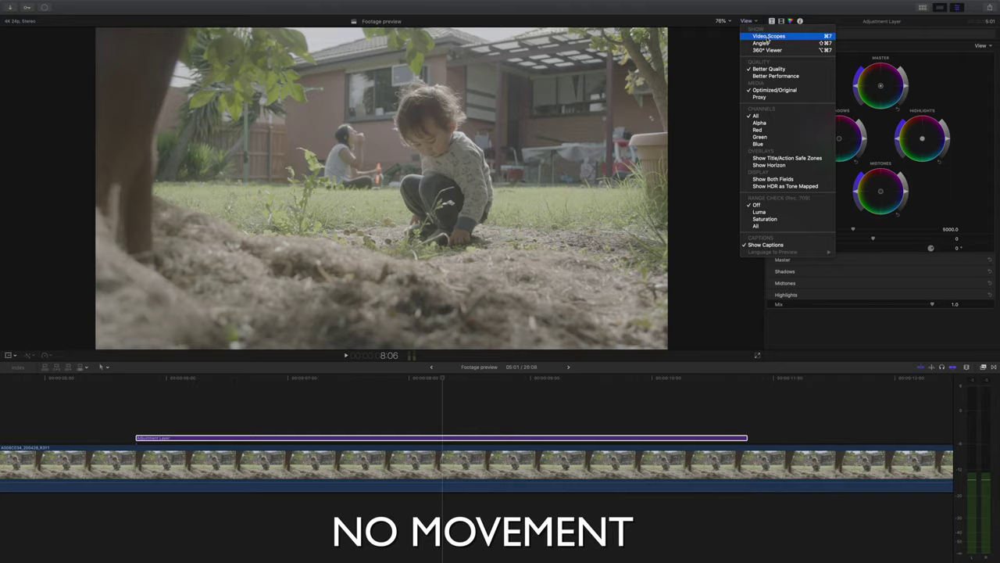
{"action": "left_click", "coordinate": [769, 36]}
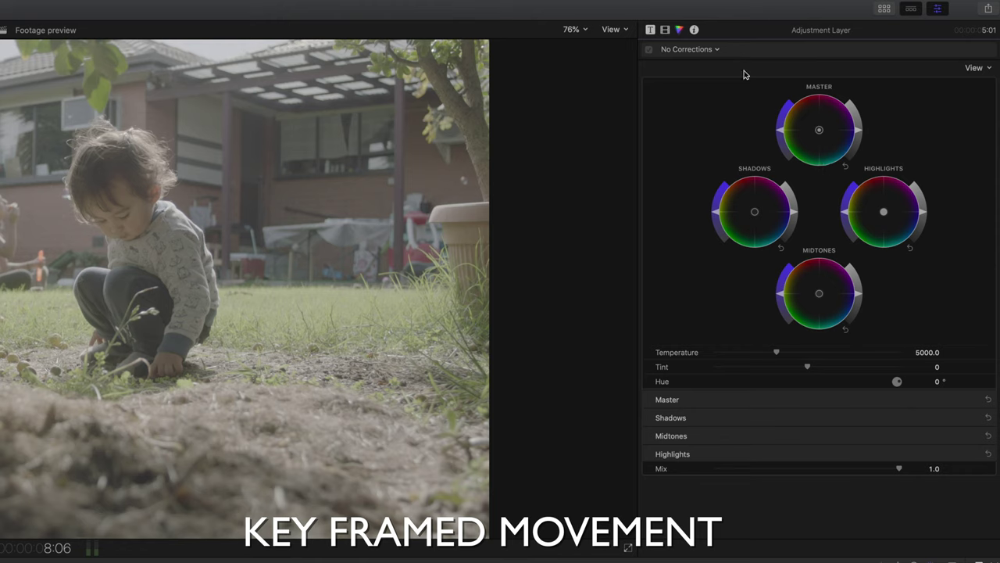
Turn on the waveform scope beside the viewer from the viewer's View menu.
{"action": "left_click", "coordinate": [619, 29]}
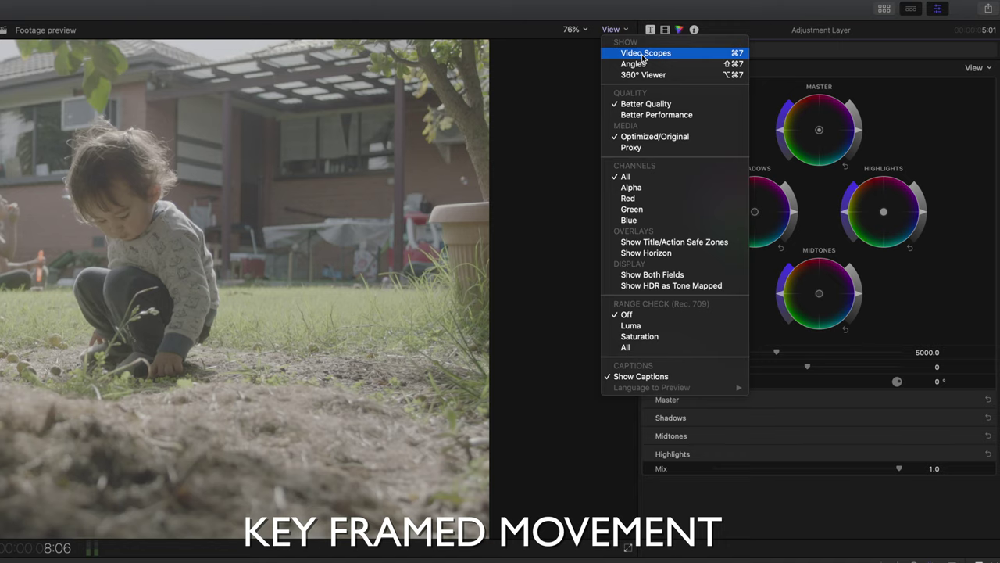
{"action": "left_click", "coordinate": [641, 54]}
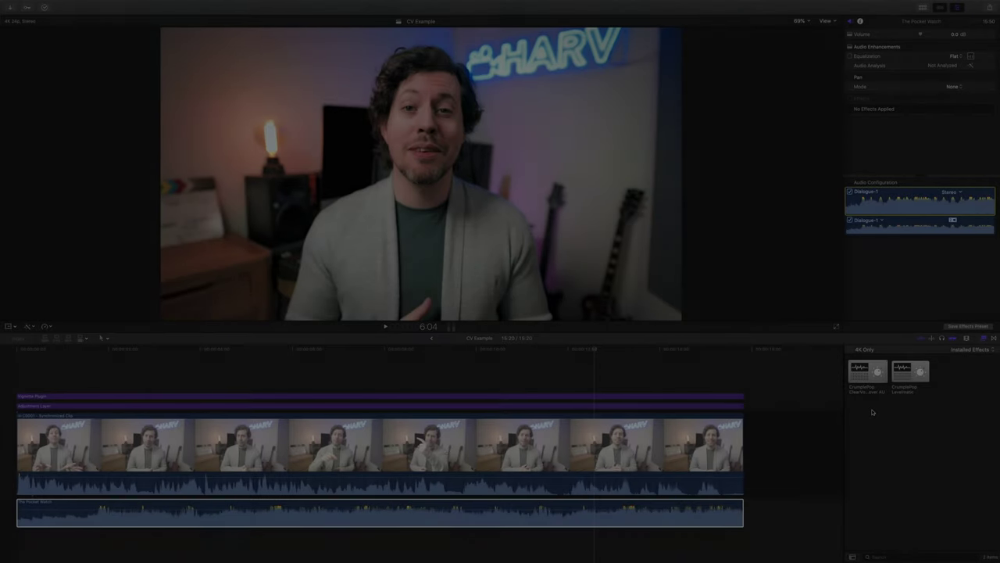
Apply CrumplePop ClearVoiceover AU to The Pocket Watch track and activate Clear Voiceover.
{"action": "left_click_drag", "start_coordinate": [867, 370], "coordinate": [635, 516]}
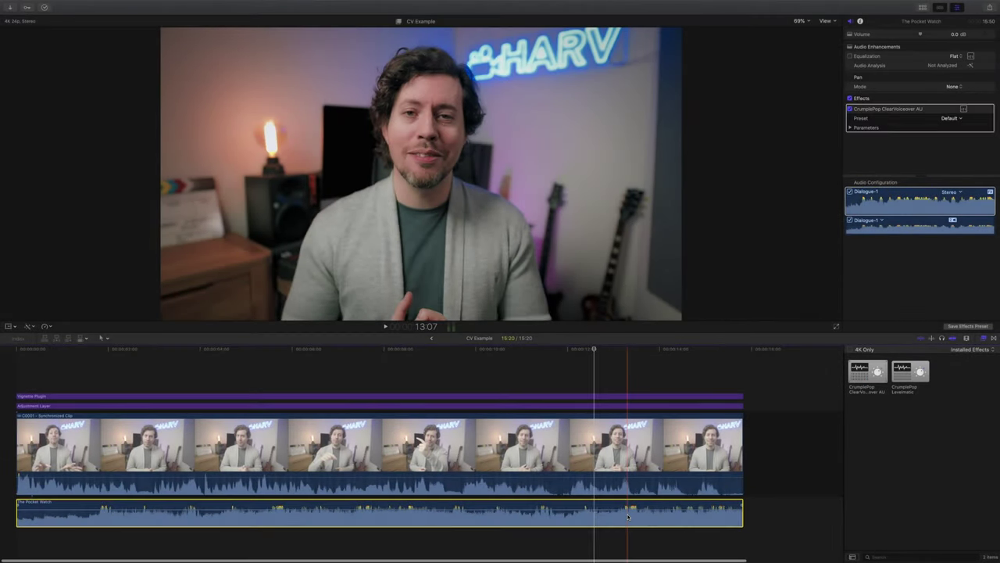
{"action": "left_click", "coordinate": [964, 109]}
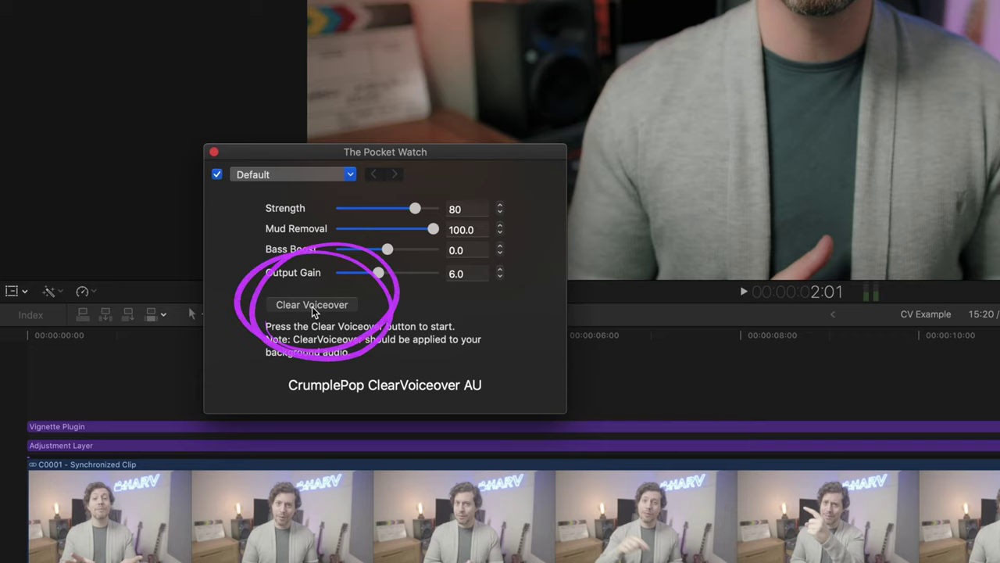
{"action": "left_click", "coordinate": [312, 310]}
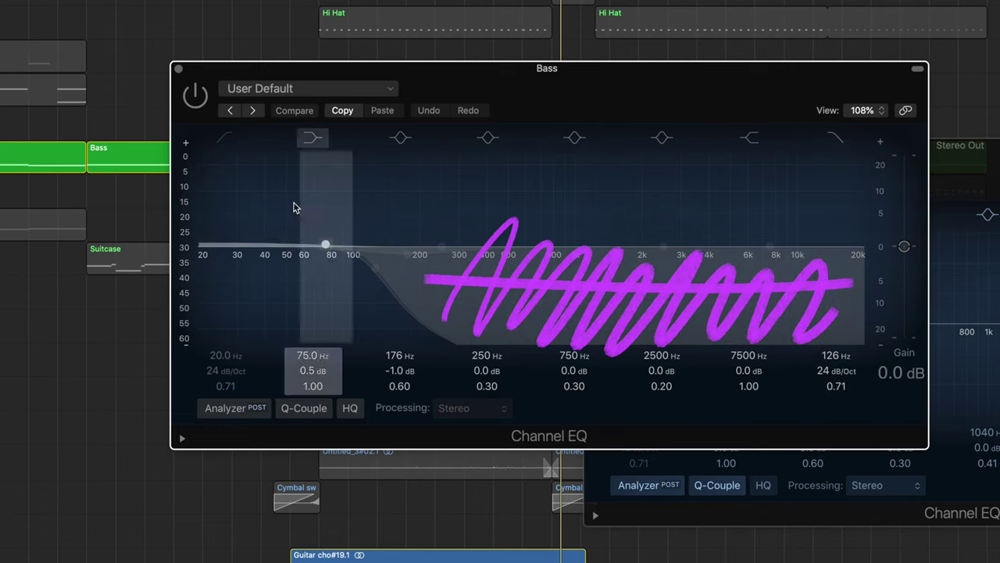
Switch on the Channel EQ on the Bass track in Logic Pro.
{"action": "left_click", "coordinate": [198, 100]}
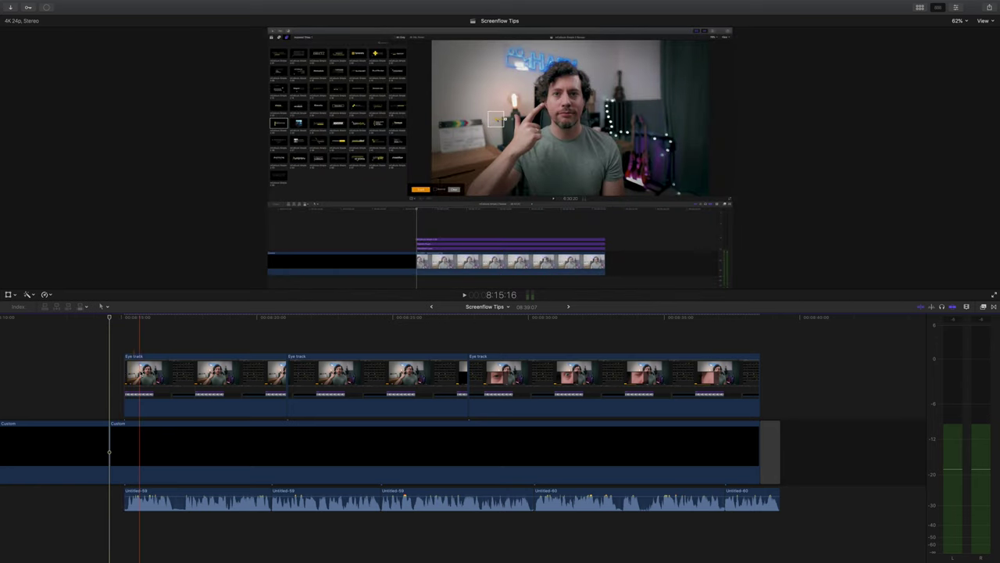
{"action": "left_click", "coordinate": [132, 367]}
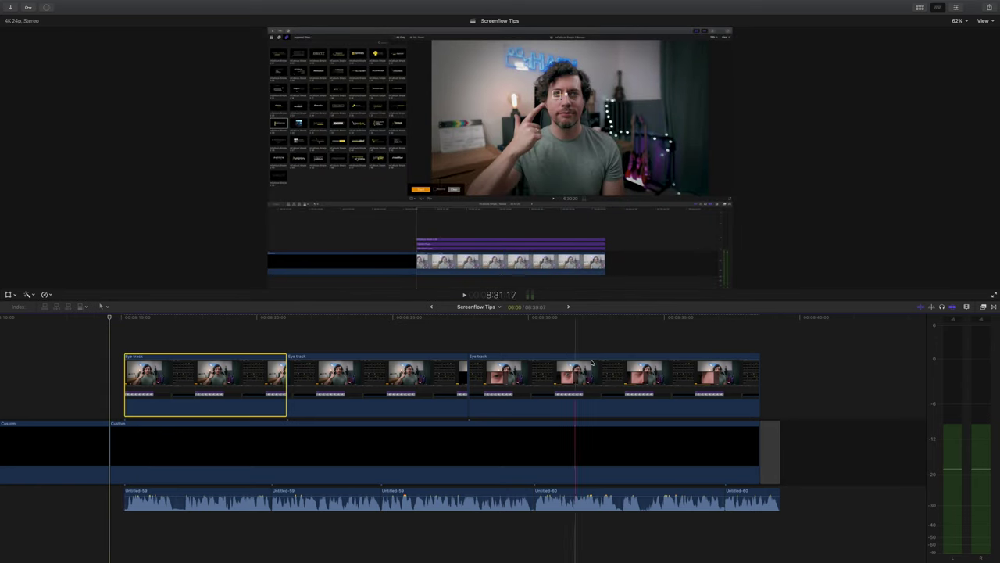
{"action": "left_click", "coordinate": [121, 330]}
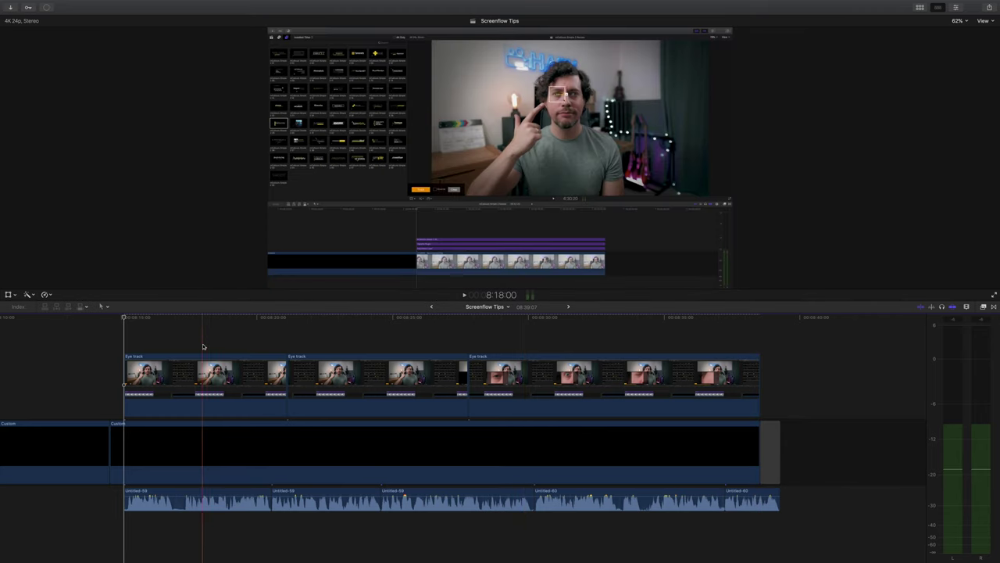
Select the first Eye track clip and trim its start far to the left.
{"action": "left_click", "coordinate": [154, 356]}
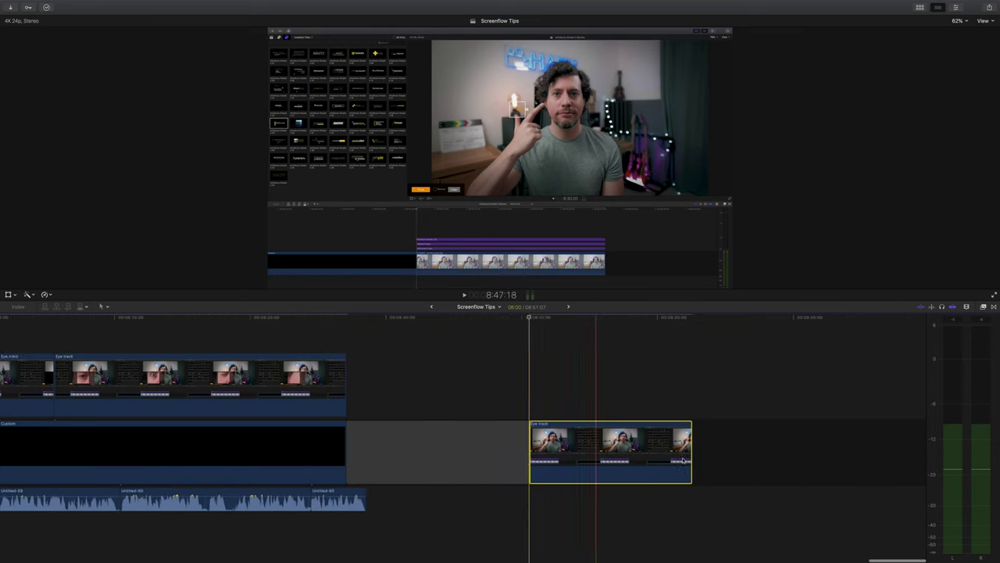
{"action": "left_click_drag", "start_coordinate": [530, 461], "coordinate": [4, 457]}
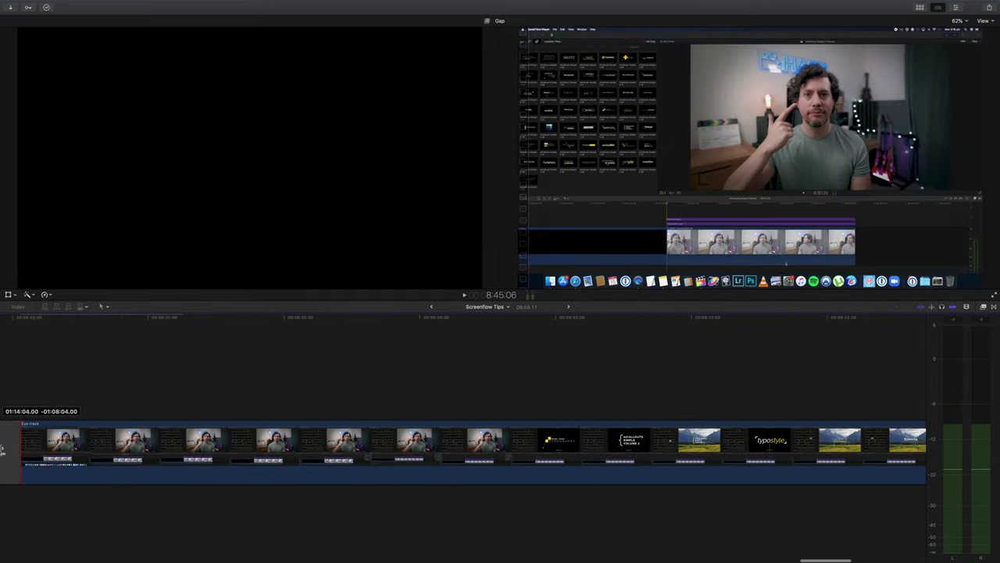
{"action": "left_click_drag", "start_coordinate": [694, 443], "coordinate": [786, 443]}
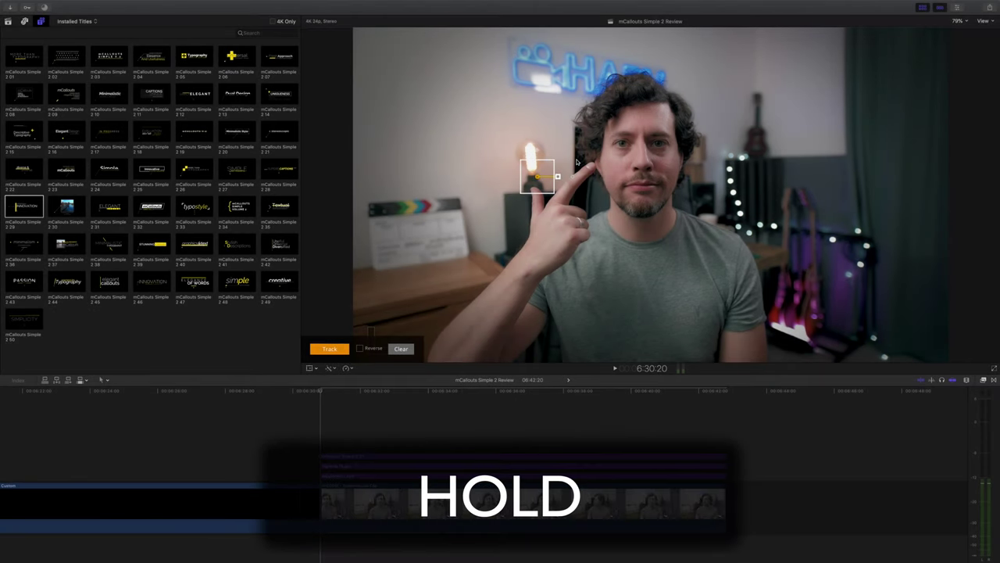
Move the tracker box from the light bulb onto the man's eye and run tracking.
{"action": "left_click_drag", "start_coordinate": [540, 174], "coordinate": [632, 152]}
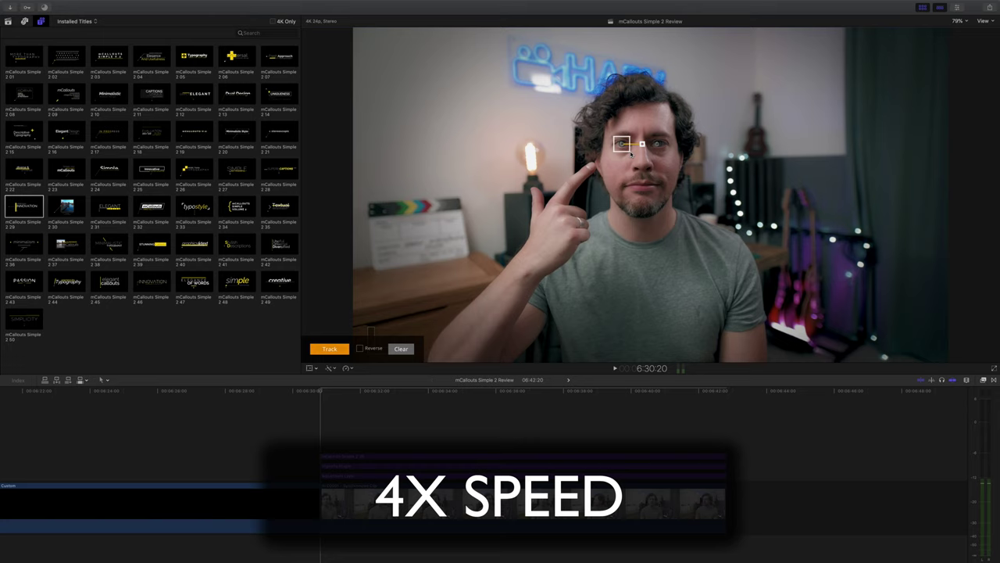
{"action": "left_click", "coordinate": [334, 349]}
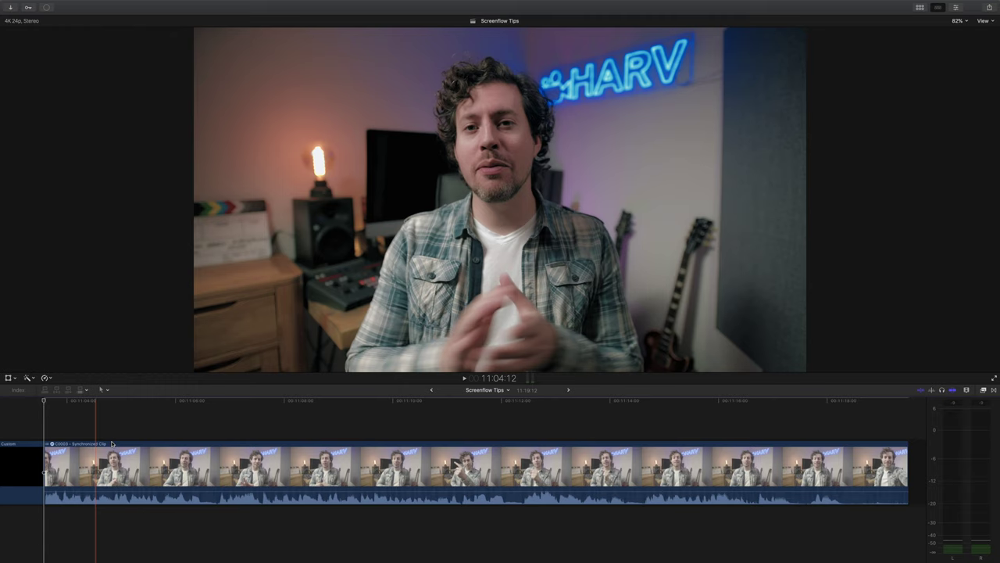
Retime the C0003 clip to Slow 50%, then Fast 8x, and play it back.
{"action": "left_click", "coordinate": [111, 443]}
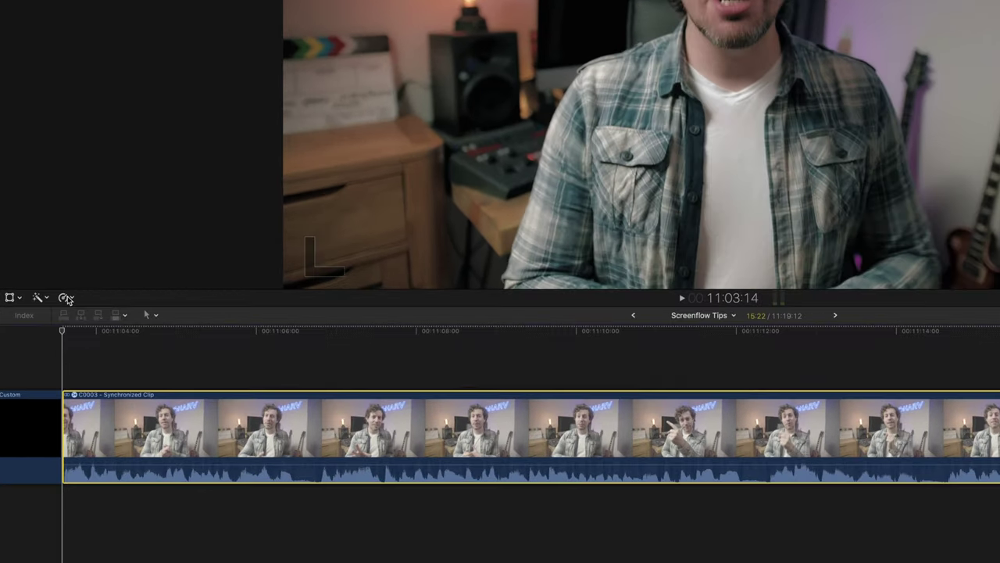
{"action": "left_click", "coordinate": [58, 333]}
{"action": "mouse_move", "coordinate": [74, 343]}
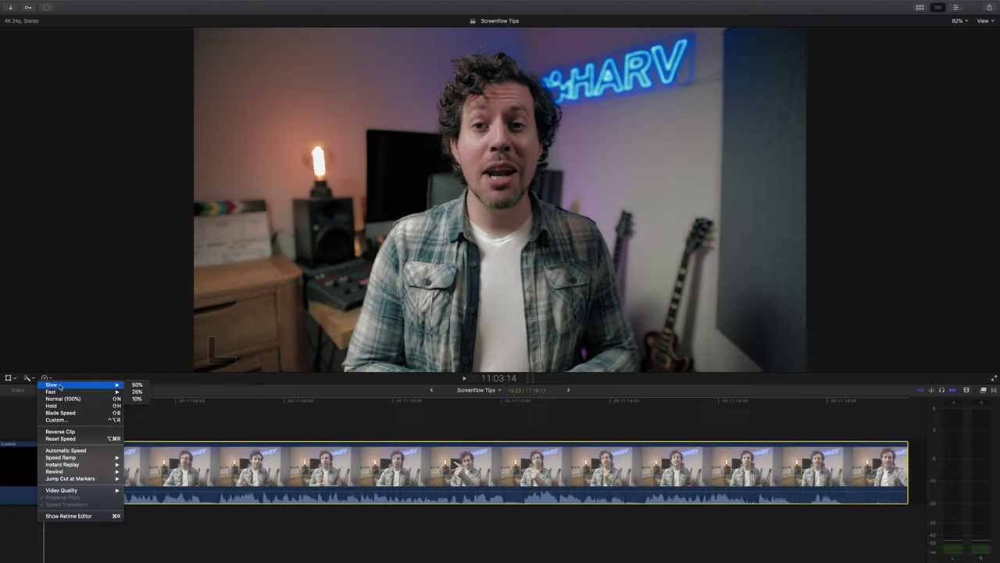
{"action": "left_click", "coordinate": [137, 384]}
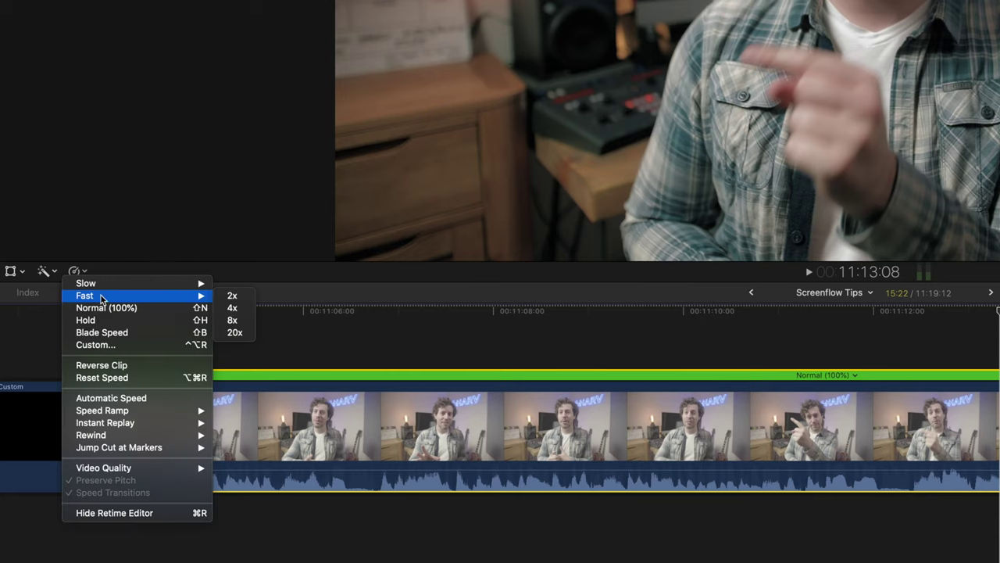
{"action": "left_click", "coordinate": [234, 320]}
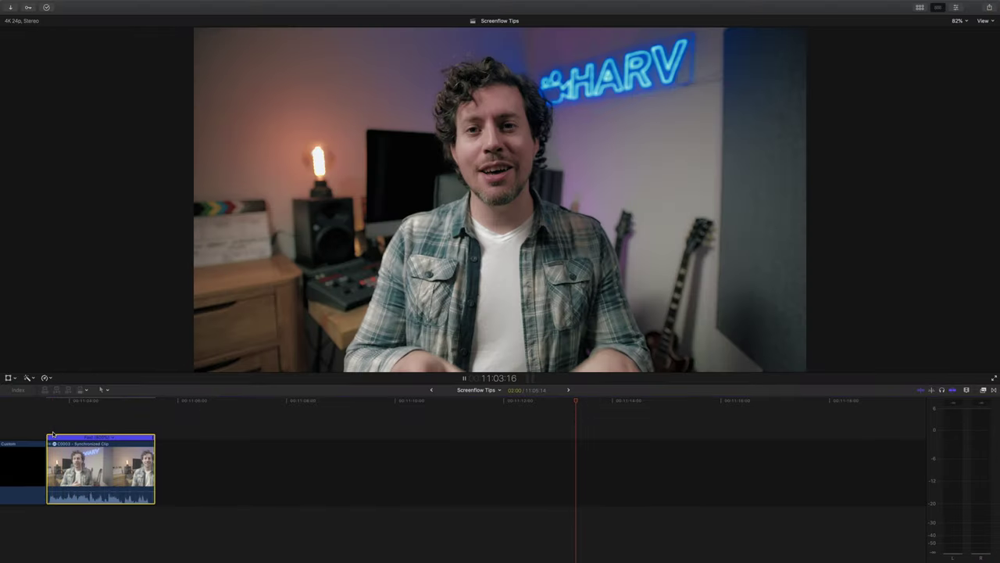
{"action": "key", "text": "space"}
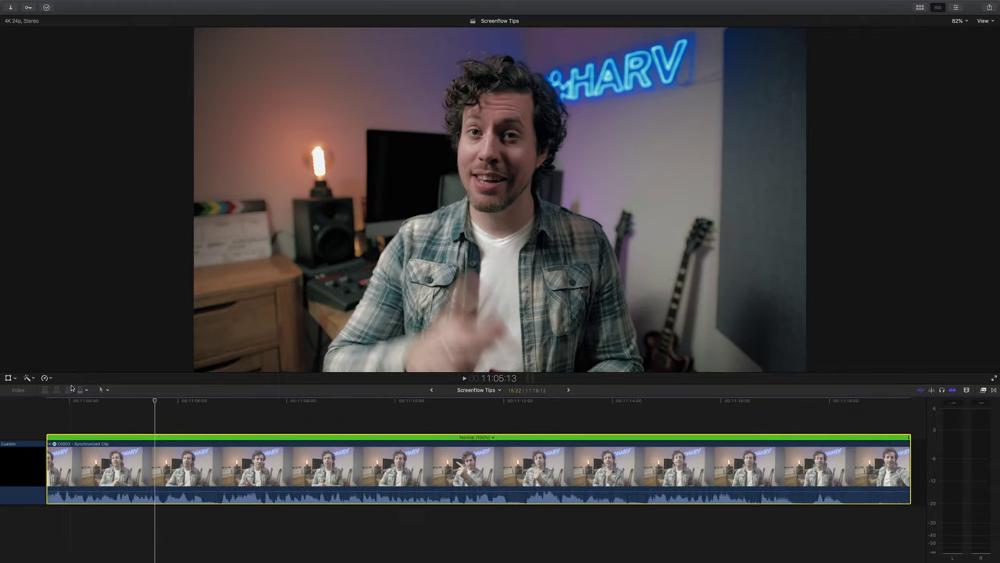
Add a Hold (0%) freeze to the presenter clip, lengthen it, and play it back.
{"action": "left_click", "coordinate": [47, 378]}
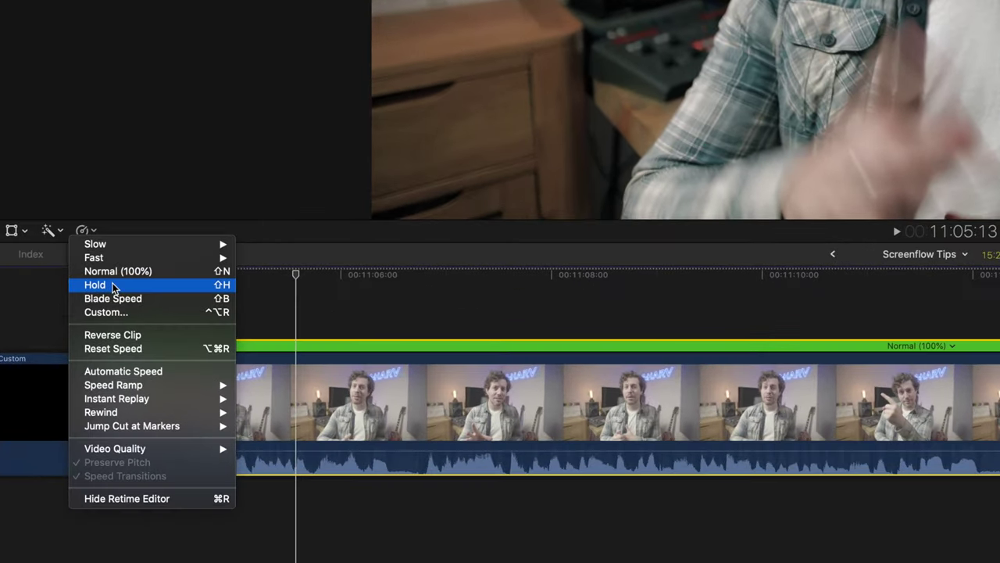
{"action": "left_click", "coordinate": [113, 287]}
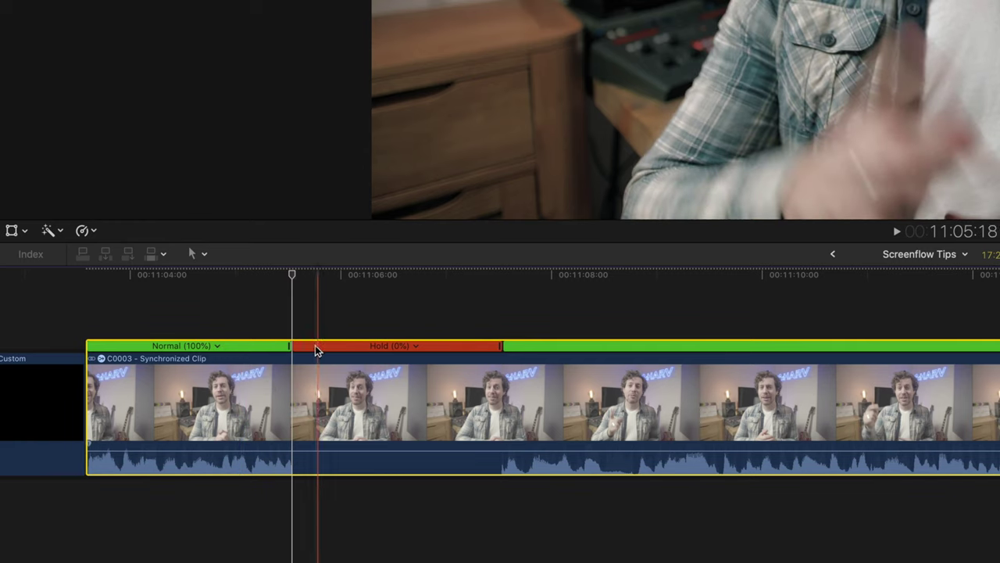
{"action": "left_click_drag", "start_coordinate": [500, 348], "coordinate": [726, 348]}
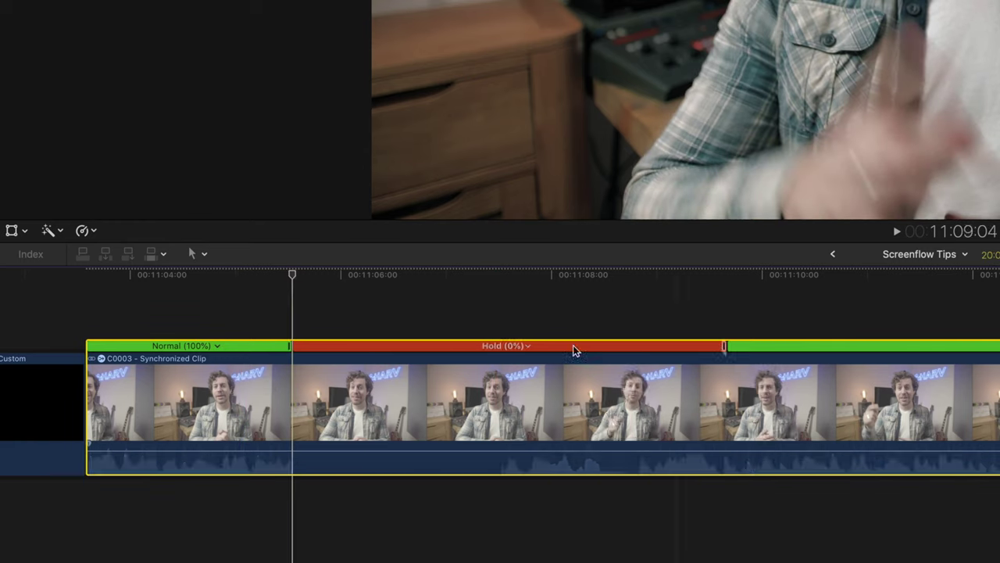
{"action": "key", "text": "space"}
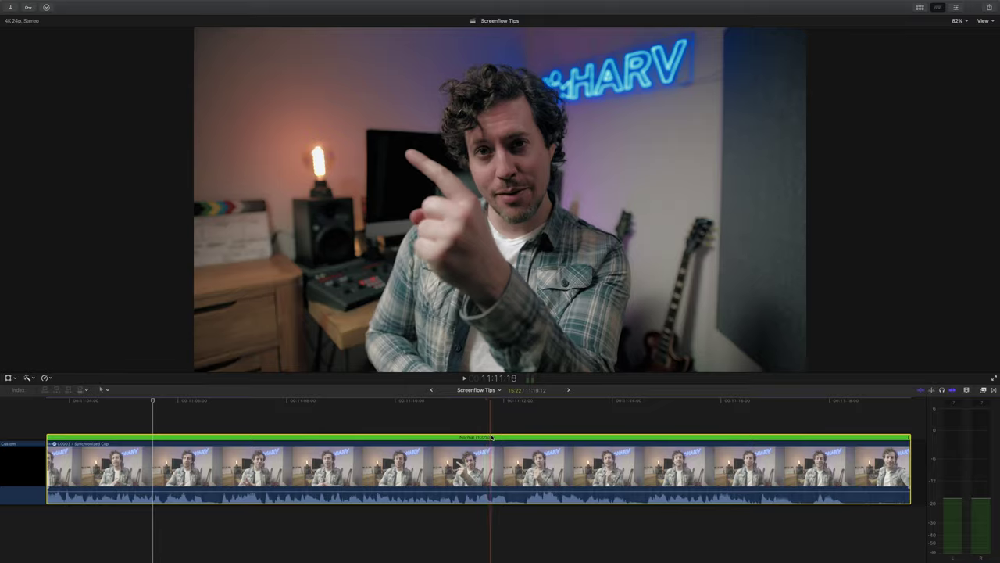
Enter a custom speed Rate of 8000% for the presenter clip.
{"action": "left_click", "coordinate": [493, 437]}
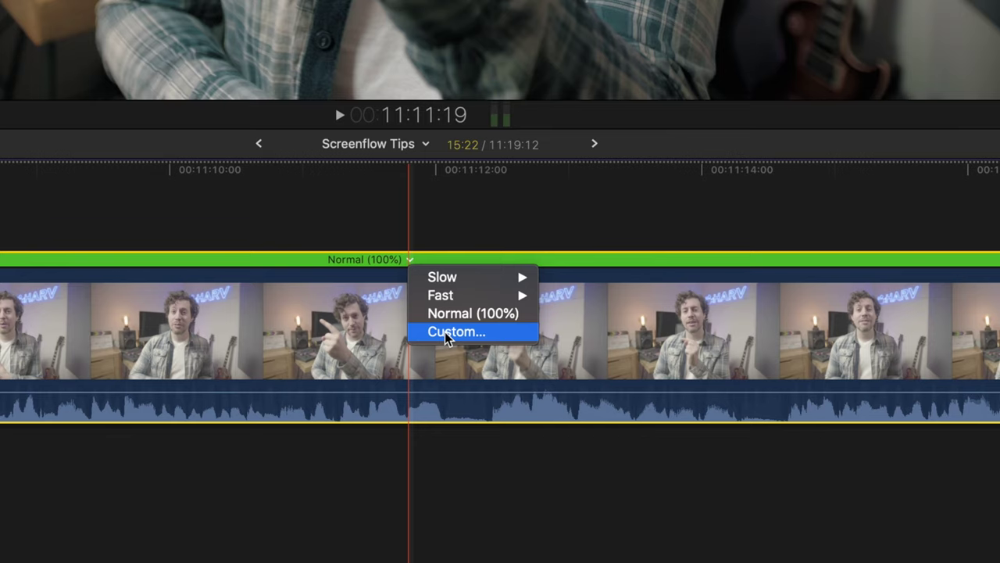
{"action": "left_click", "coordinate": [448, 333]}
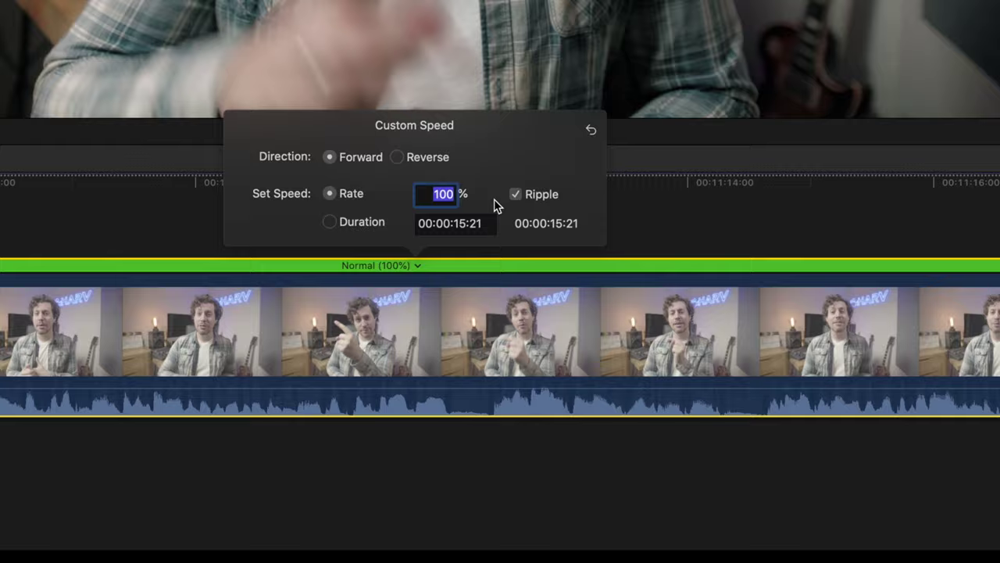
{"action": "type", "text": "8000"}
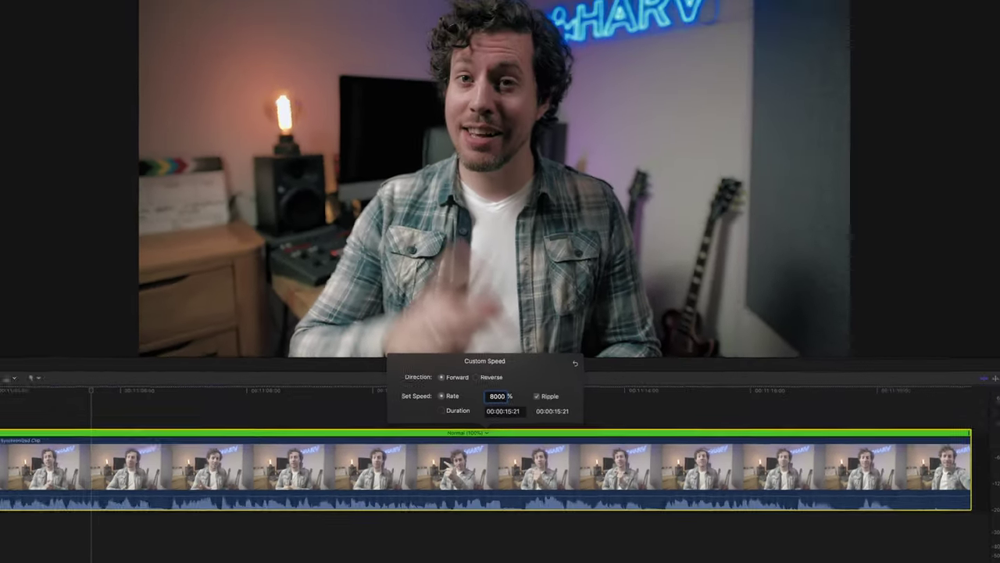